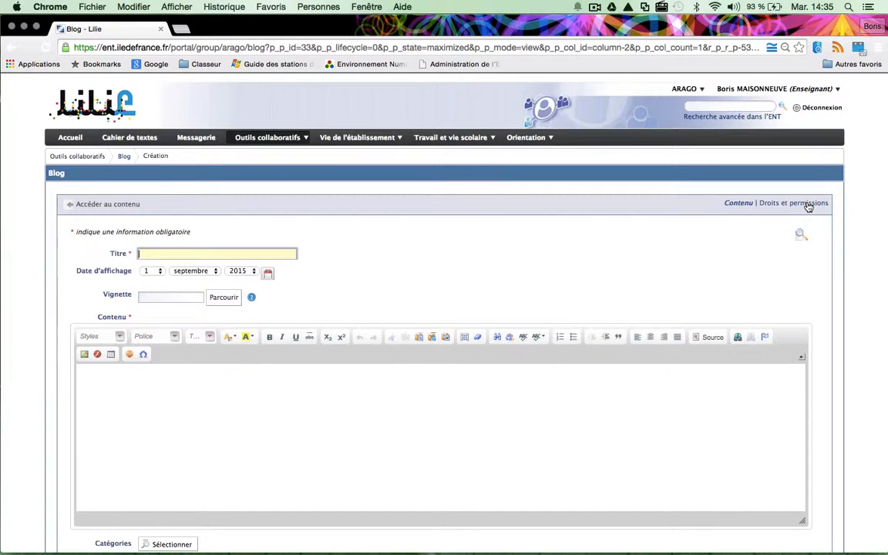
text(Tutos Lilie)
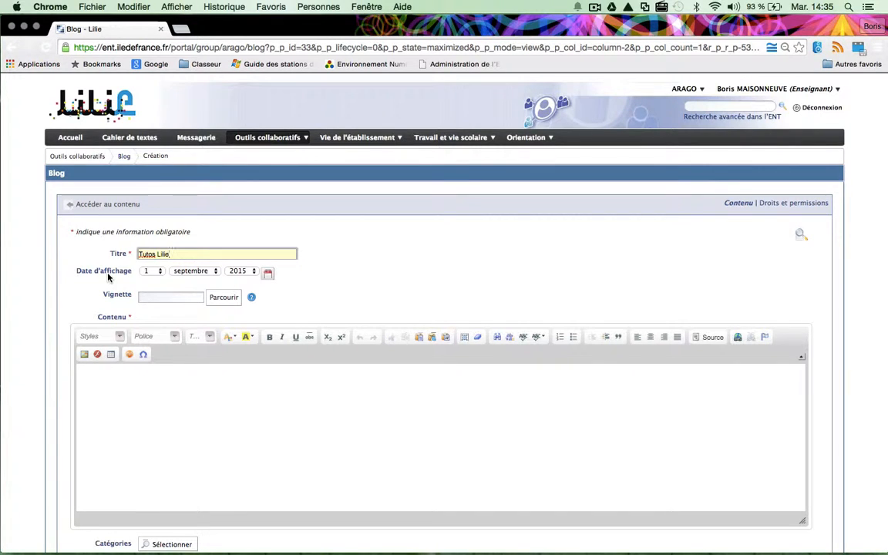
click(222, 299)
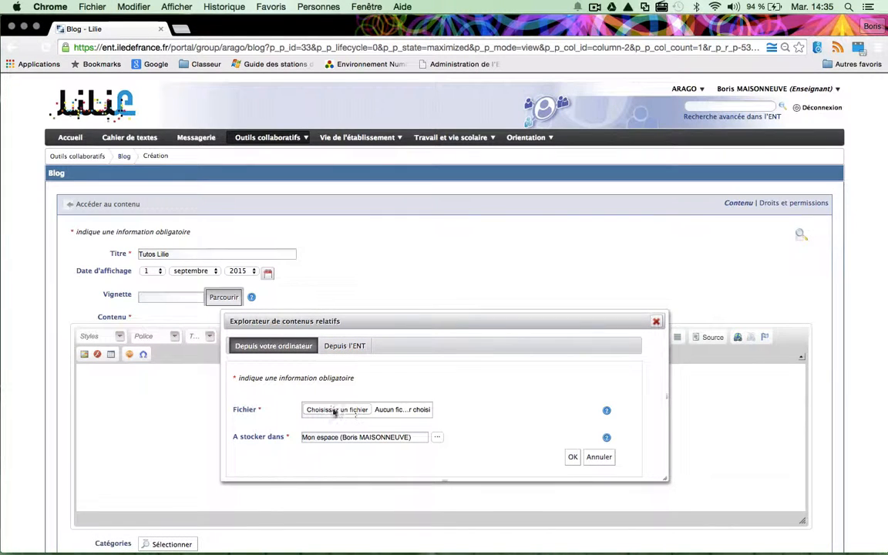
click(343, 347)
click(273, 454)
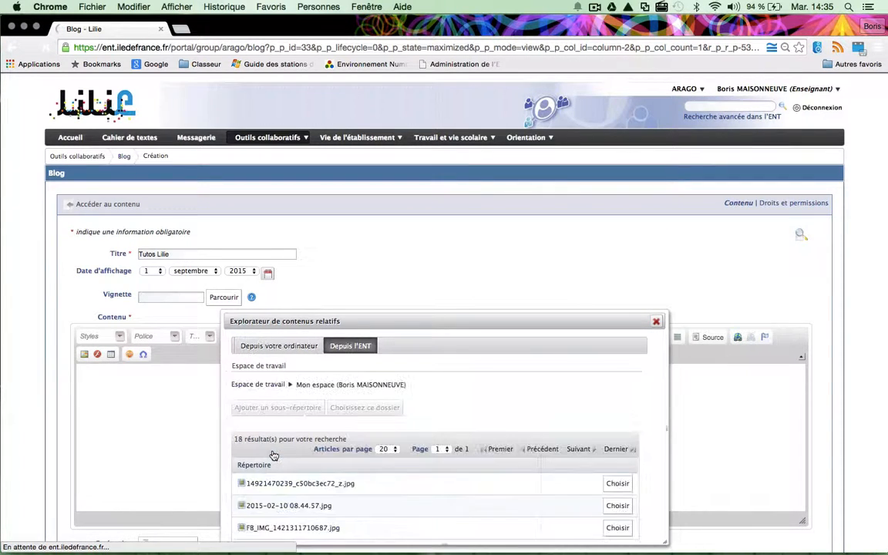
click(612, 484)
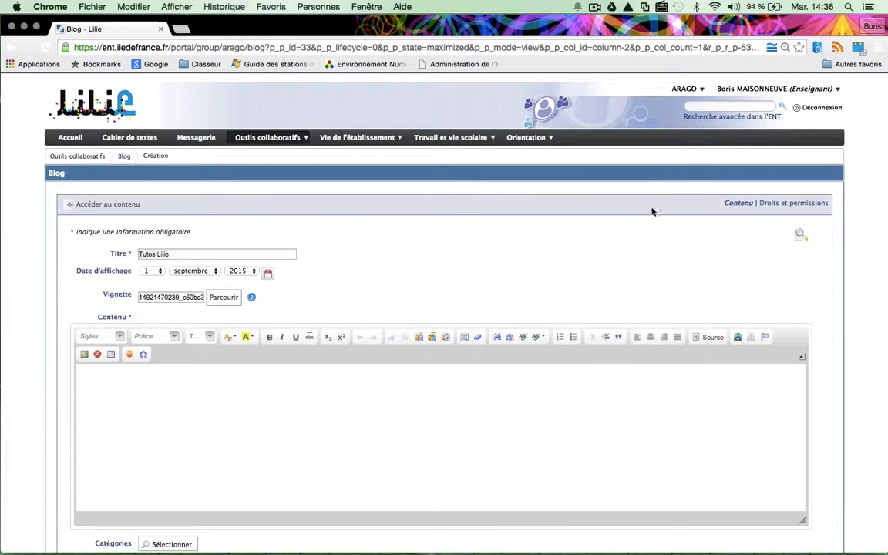
Write the blog content "Ce blog a pour but de recevoir vos demande de création de tutos pour l'utilisation de Lilie."
click(246, 389)
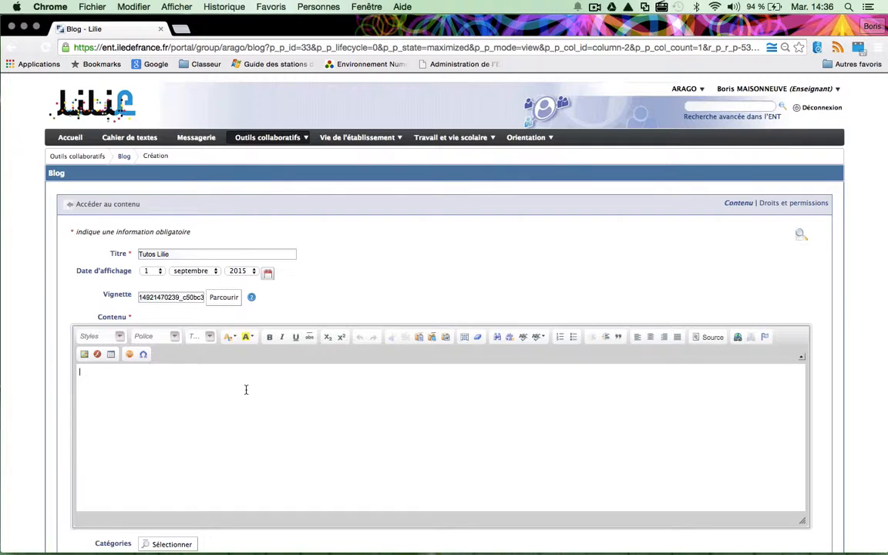
text(Ce blog)
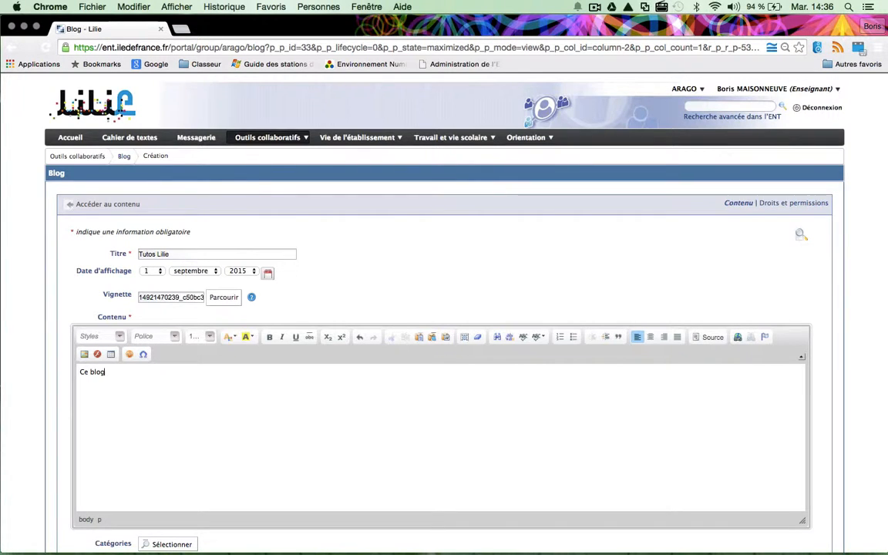
text( a pour but de red)
text(evoir vos demande de créat)
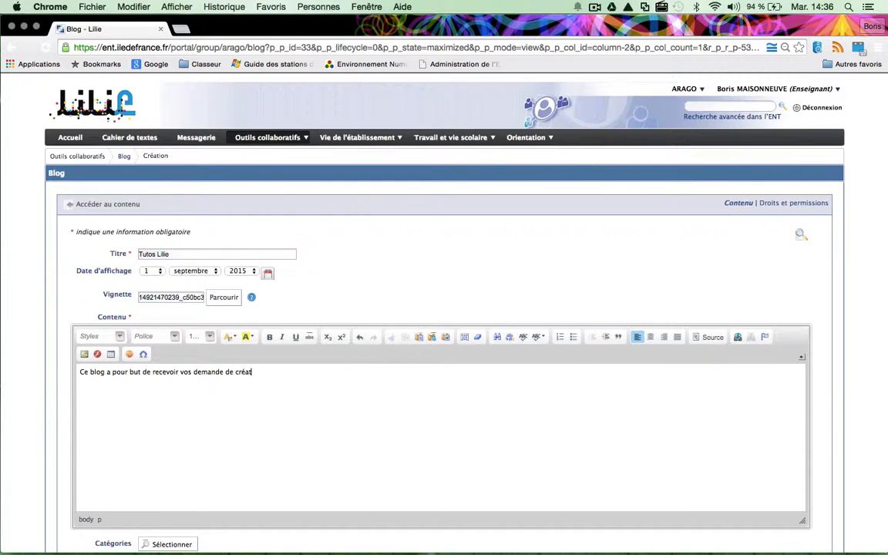
text(ion de tuto)
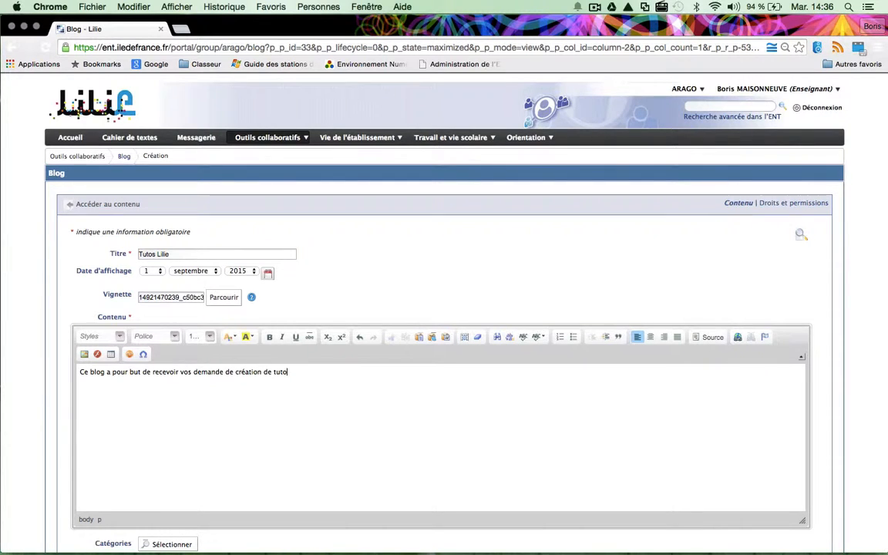
text(s pour l'utilisation de Lilie.)
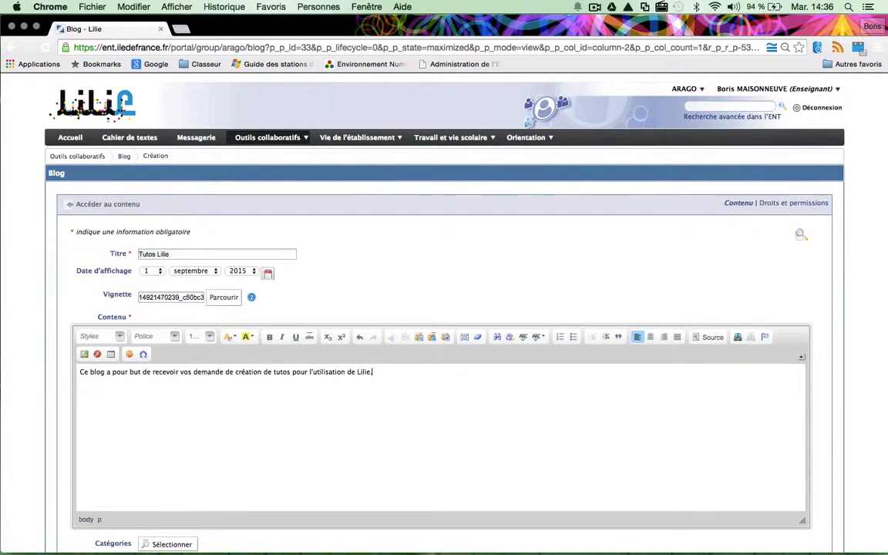
Enter "tuto lilie" as the blog's keyword and save the new blog
scroll(185, 495, down, 2)
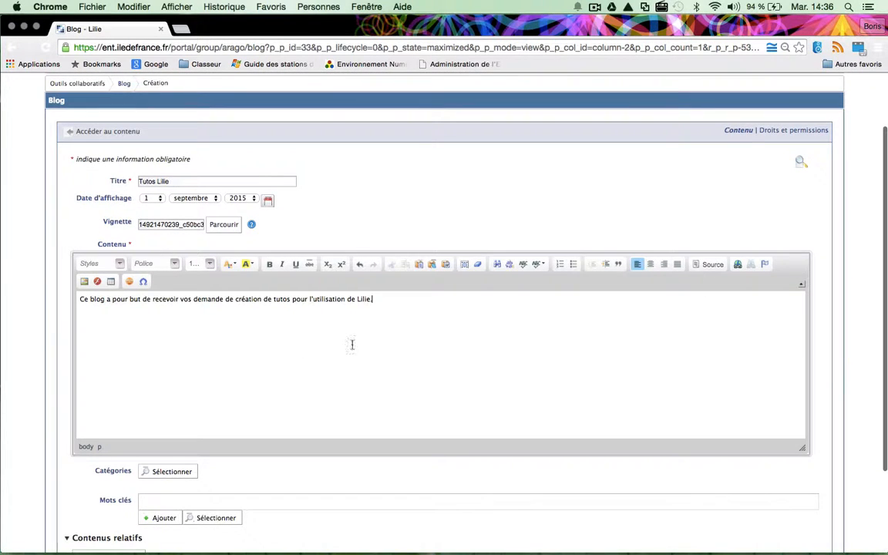
scroll(313, 358, down, 3)
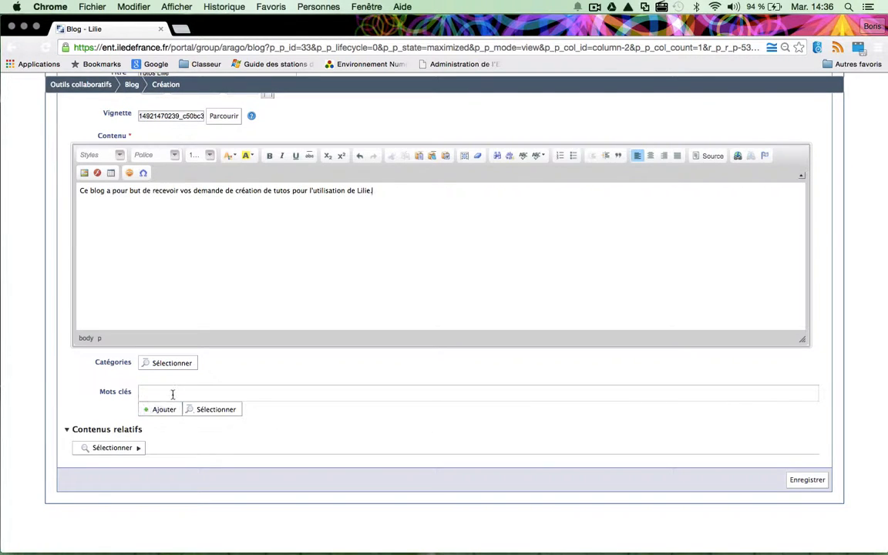
click(173, 393)
text(t)
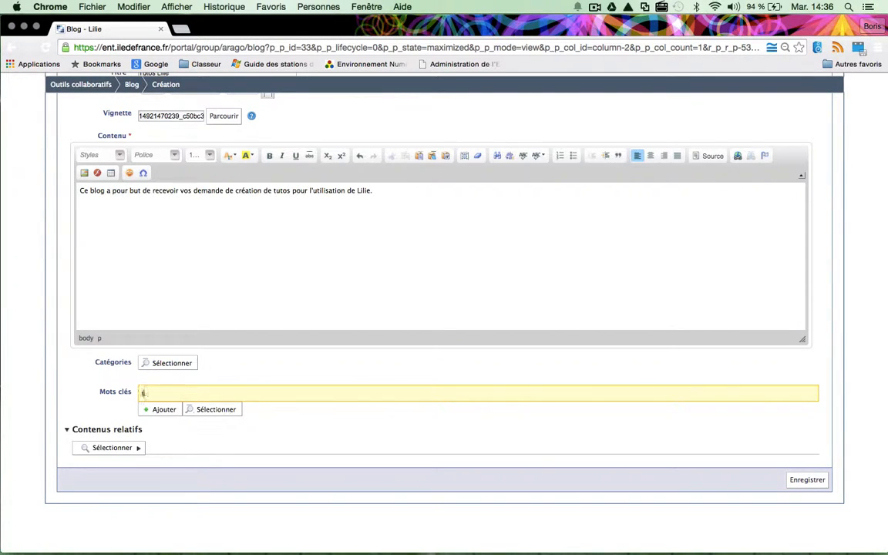
text(uto lilie)
click(806, 481)
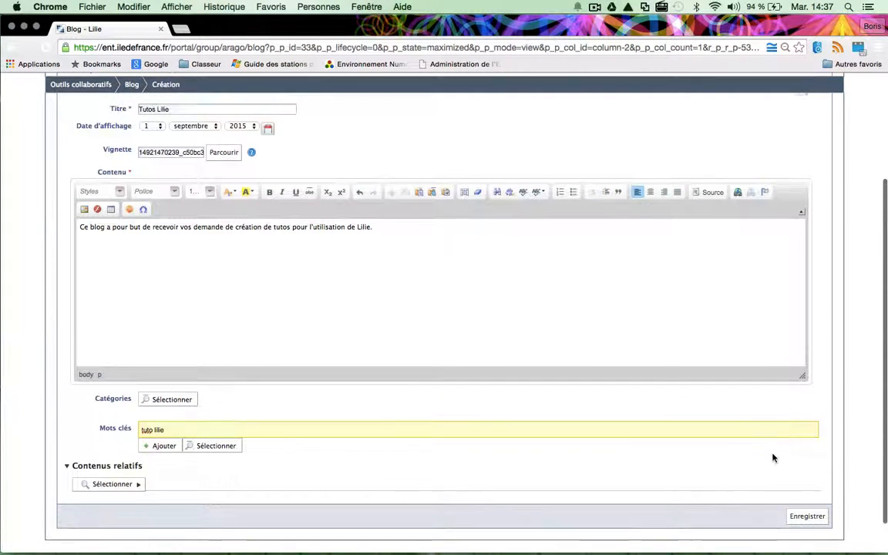
click(806, 514)
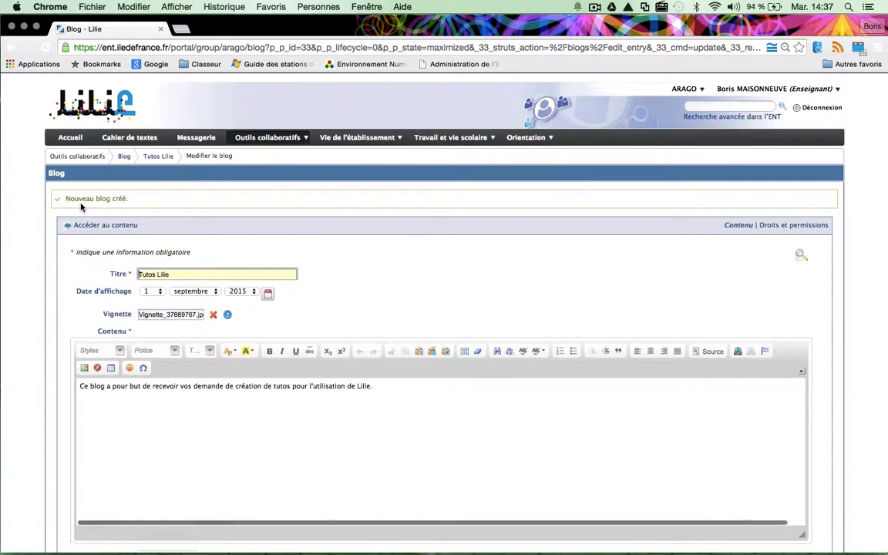
Go back to the blog list and open the rights and permissions of the Tutos Lilie blog for editing
click(125, 156)
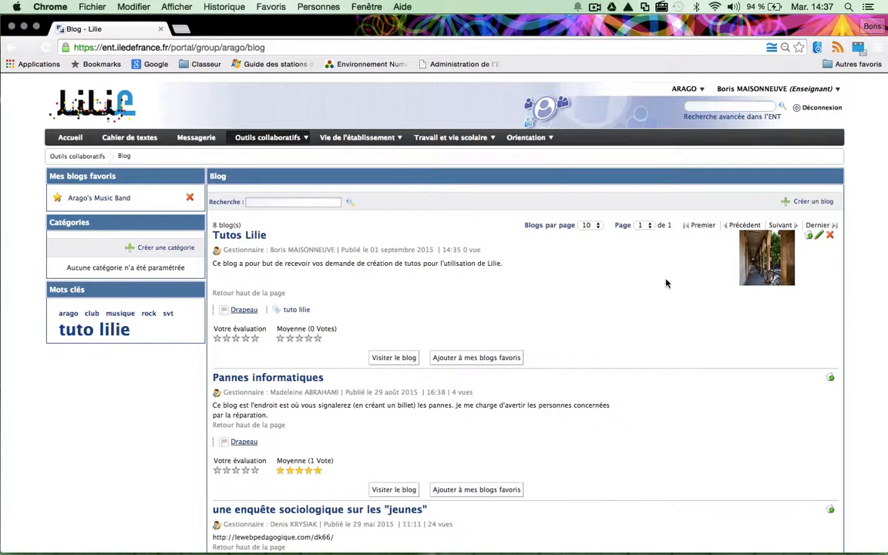
click(820, 236)
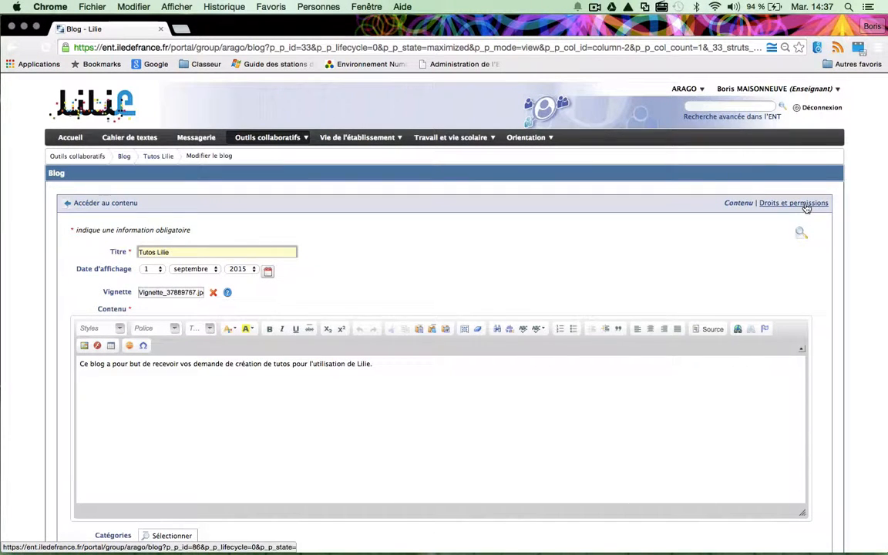
click(805, 205)
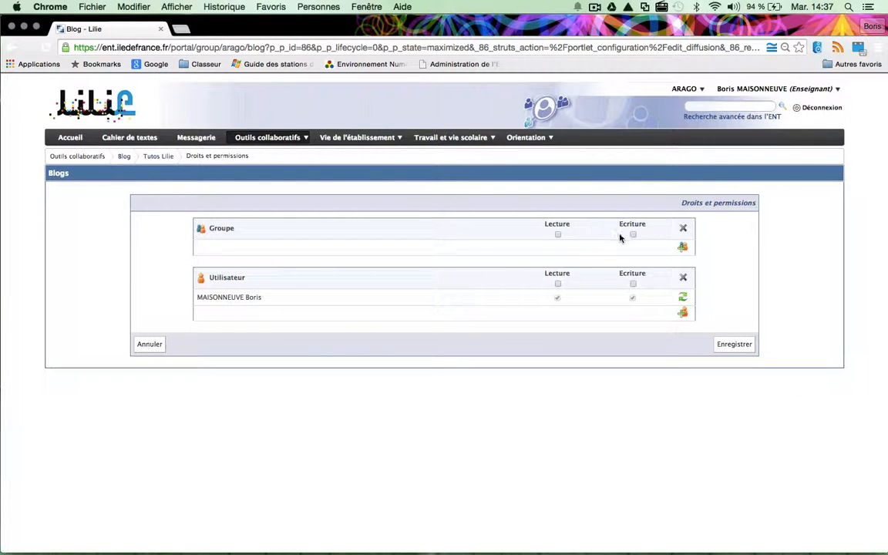
Search the group directory for "enseignants de l'e" with group type Groupes scolarité and profile Enseignant
click(683, 248)
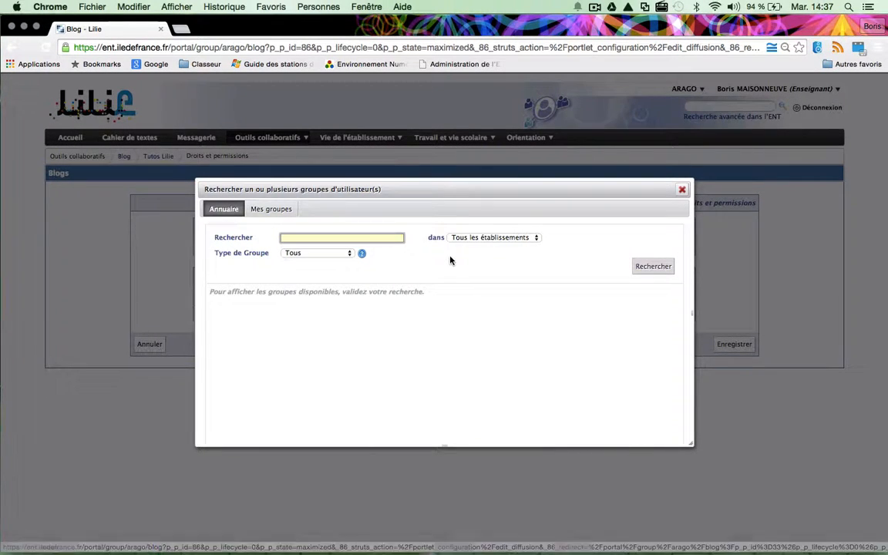
text(ensei)
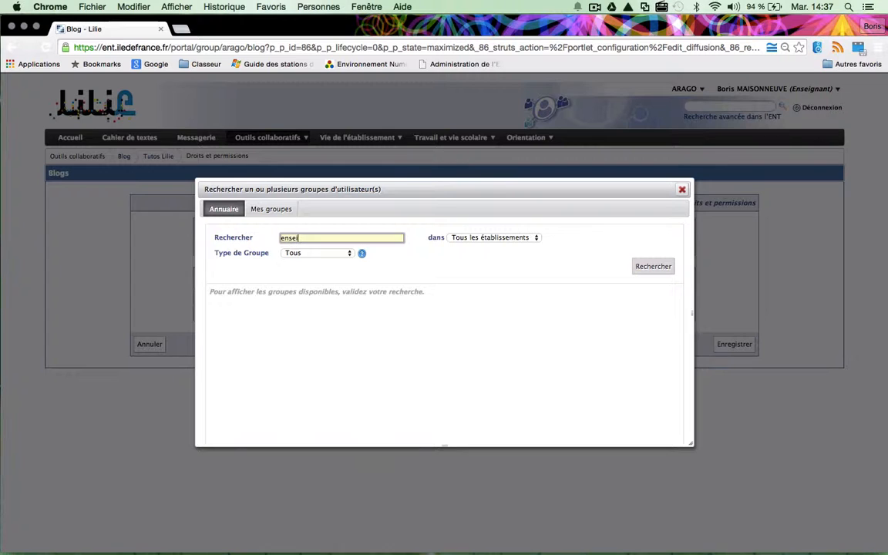
text(gnants de l'e)
click(312, 253)
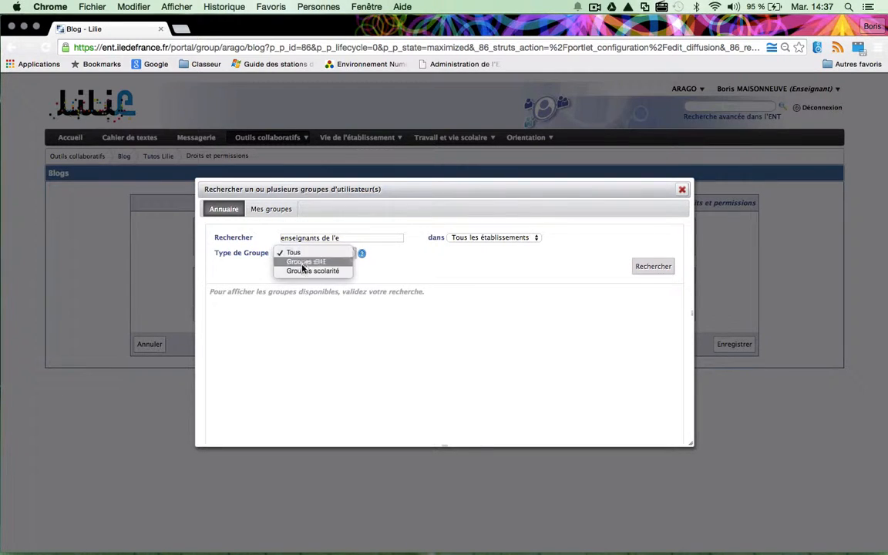
click(308, 277)
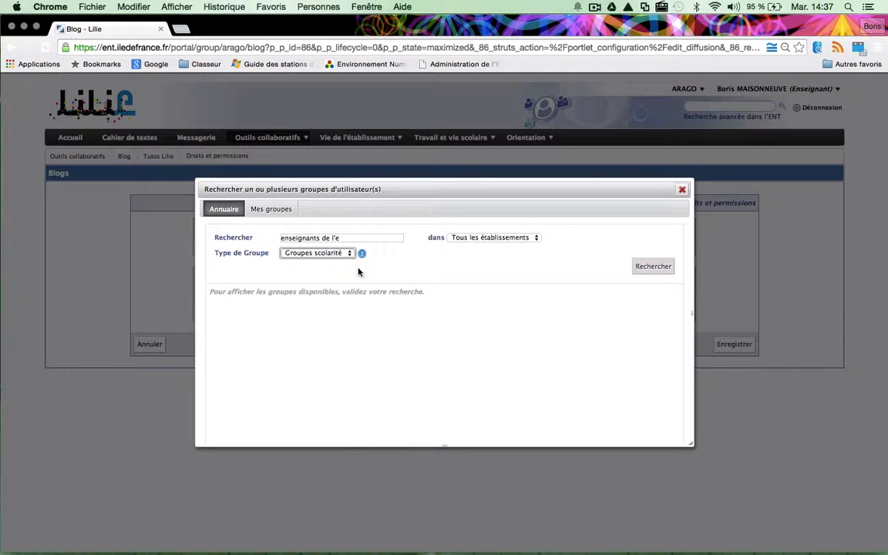
click(364, 269)
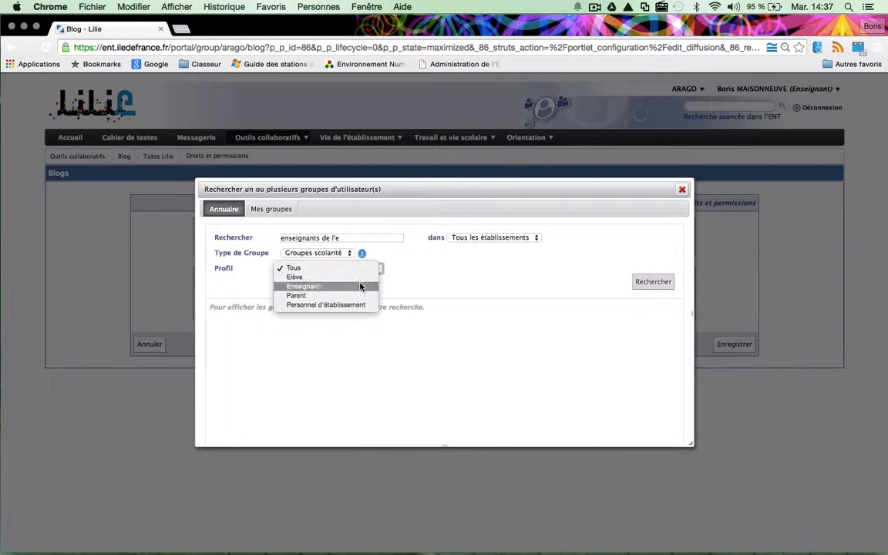
click(360, 287)
click(646, 285)
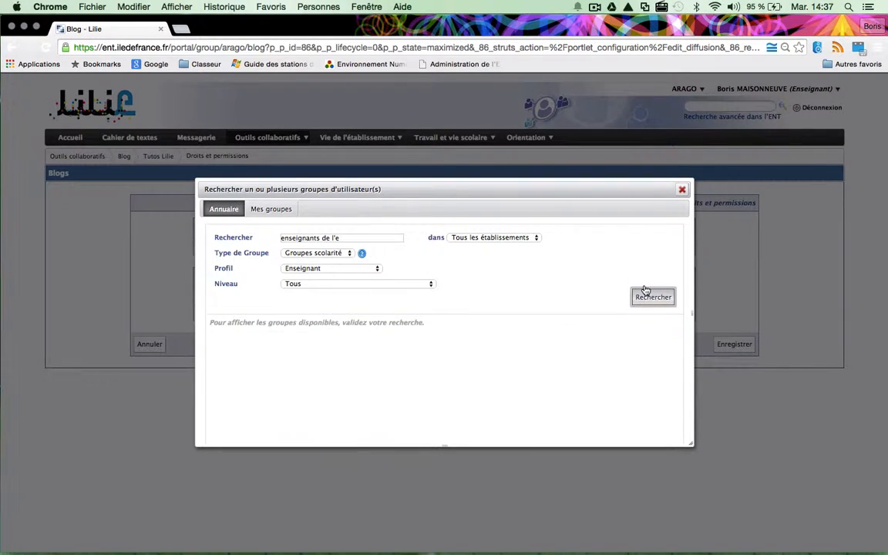
click(650, 301)
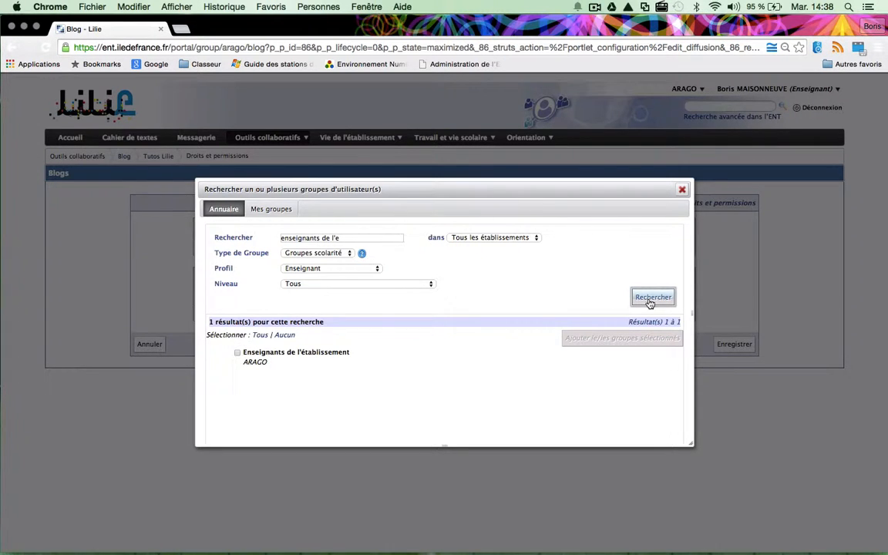
Add the Enseignants de l'établissement group to the blog, grant it write permission, and save the permissions
click(238, 353)
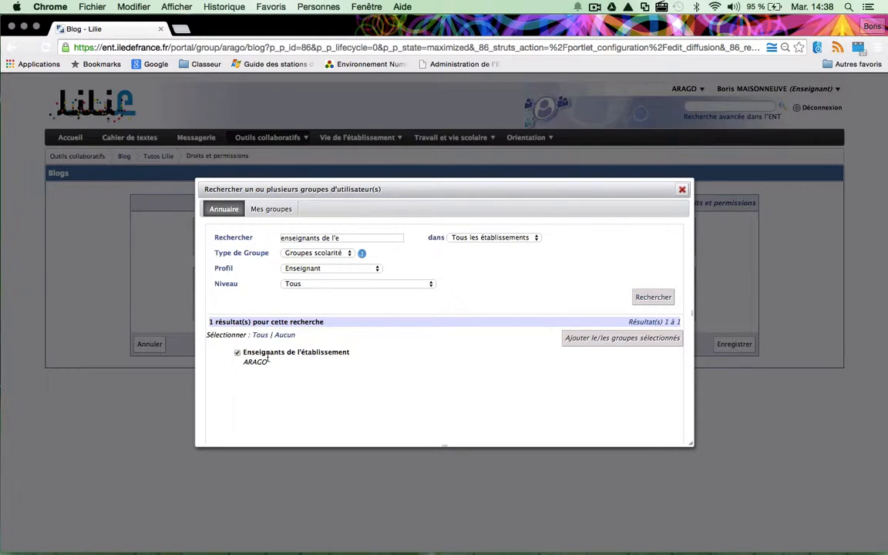
click(584, 339)
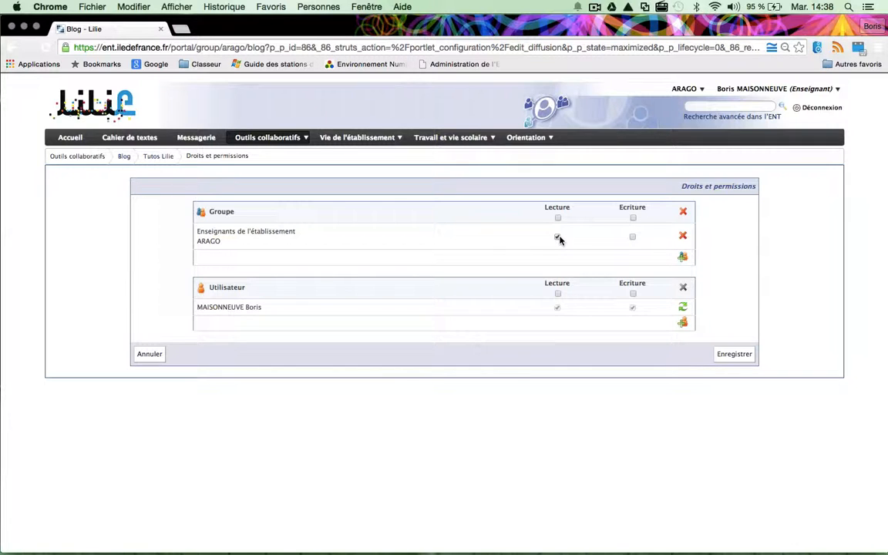
click(632, 237)
click(733, 355)
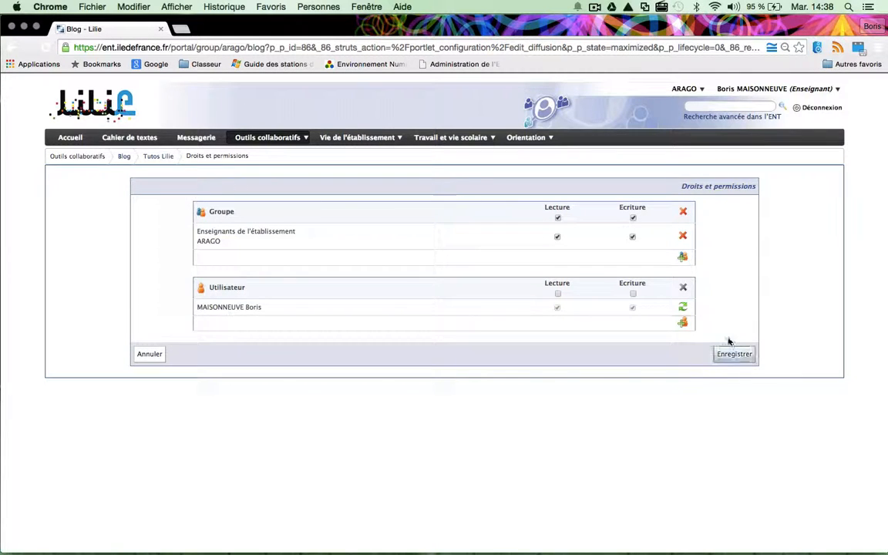
click(736, 356)
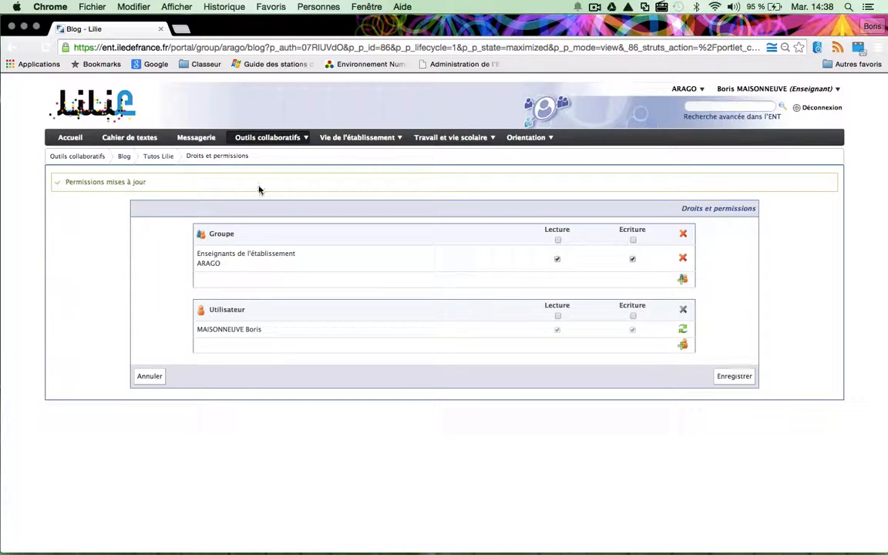
Return to the blog list and go to the portal's home page
click(124, 156)
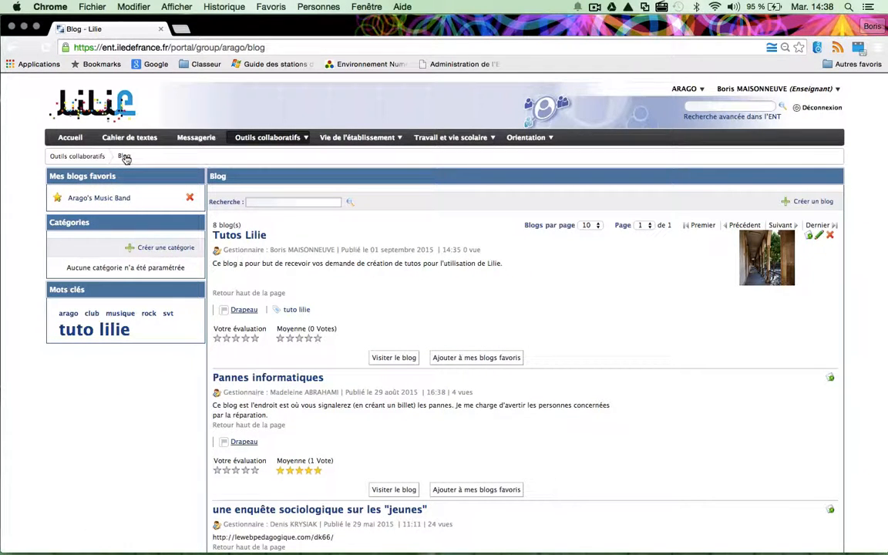
click(76, 143)
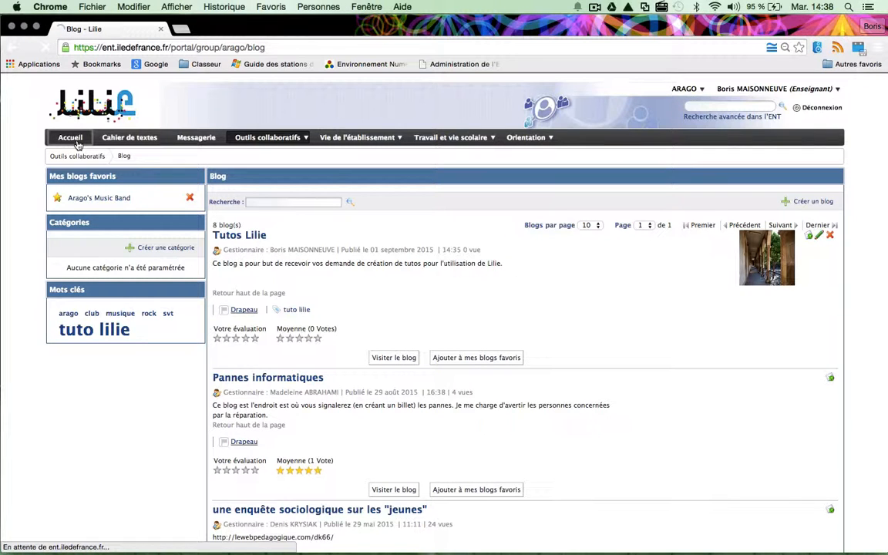